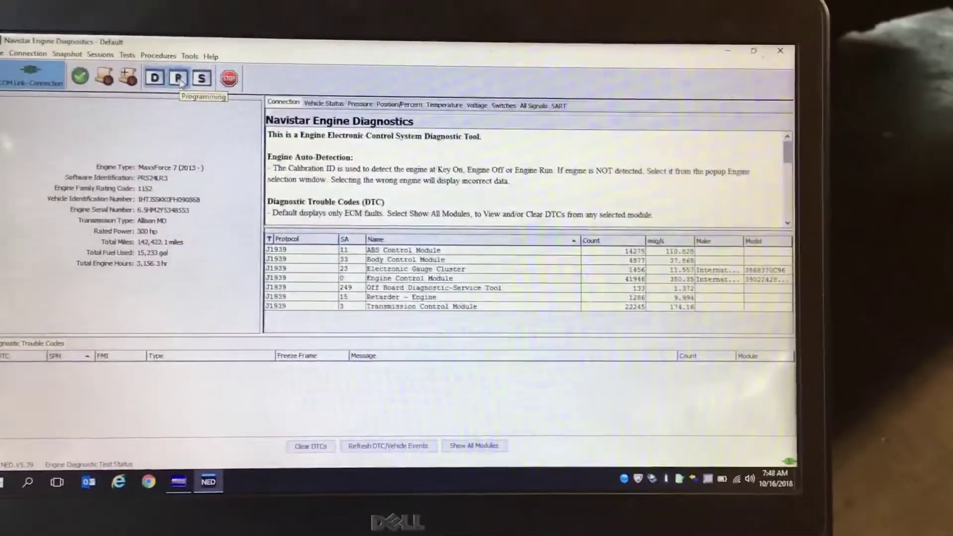
Enter engine programming mode and start editing the Aftertreatment Reset Request value
{"action": "left_click", "coordinate": [178, 78]}
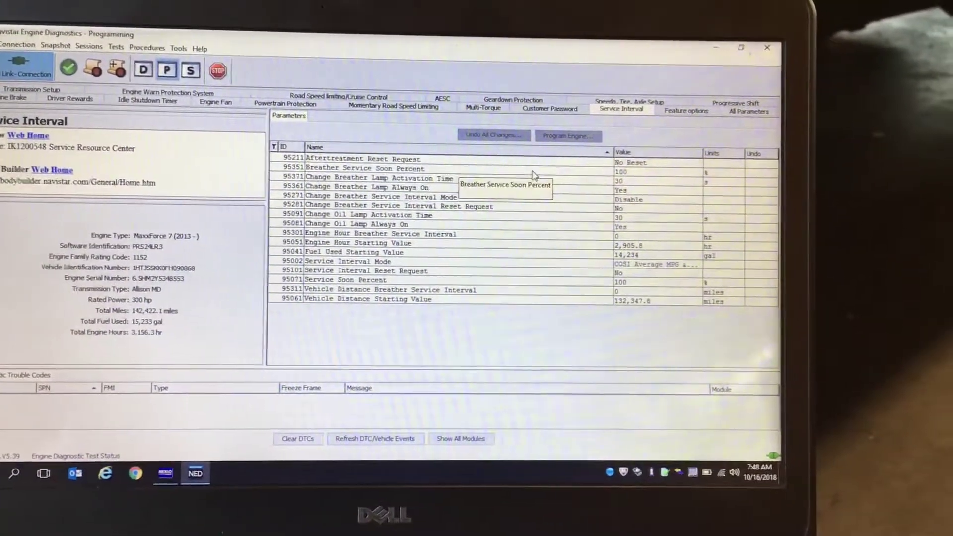
{"action": "left_click", "coordinate": [652, 167]}
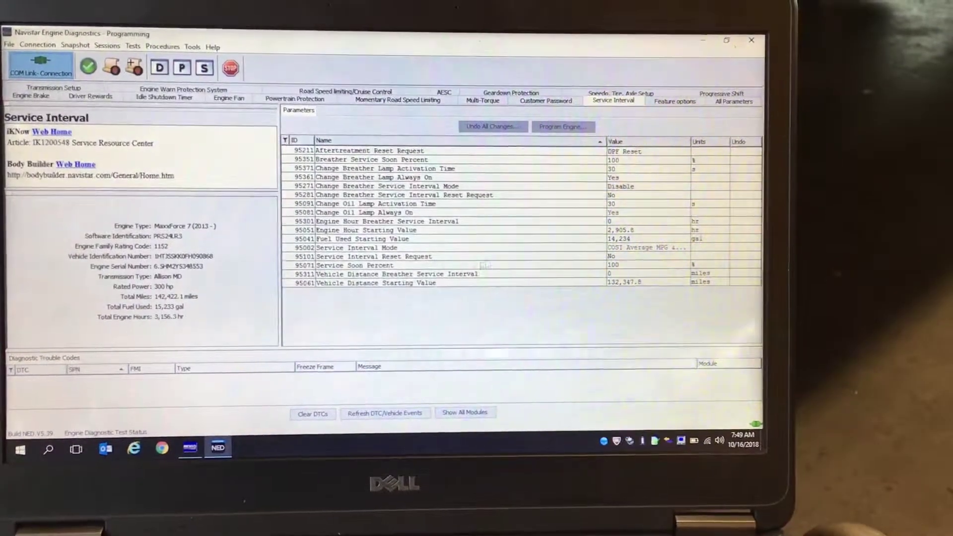
Choose an option from the No/Yes list for the Service Interval Reset Request value
{"action": "left_click", "coordinate": [635, 260]}
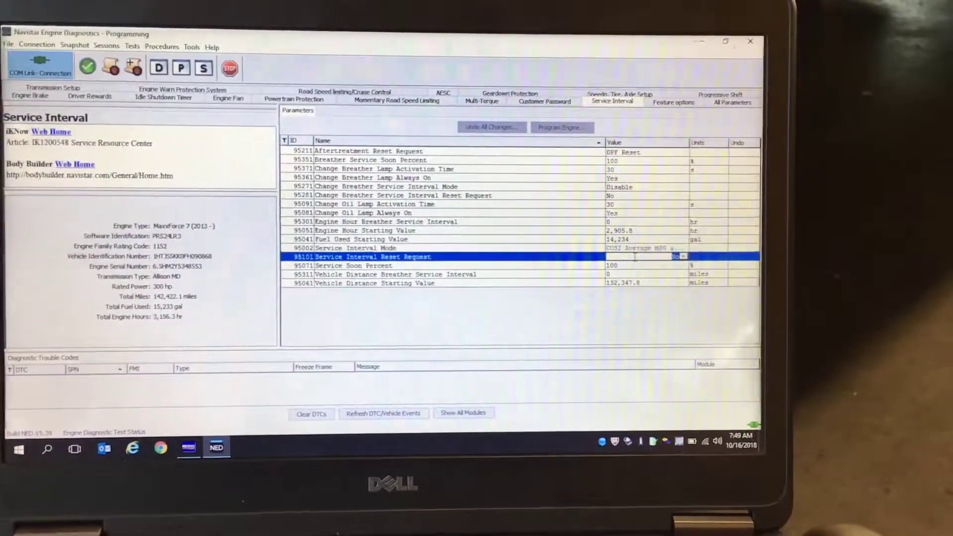
{"action": "left_click", "coordinate": [680, 260]}
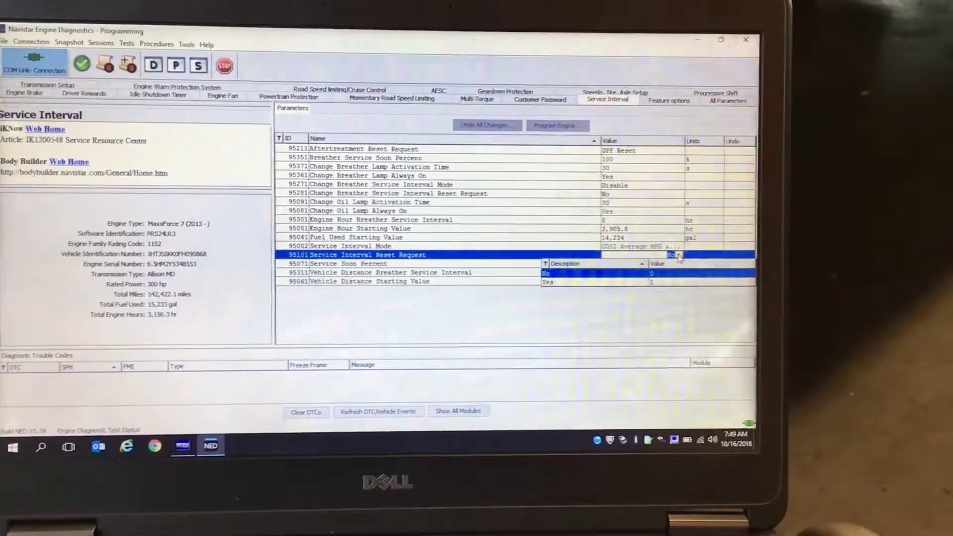
{"action": "left_click", "coordinate": [679, 255]}
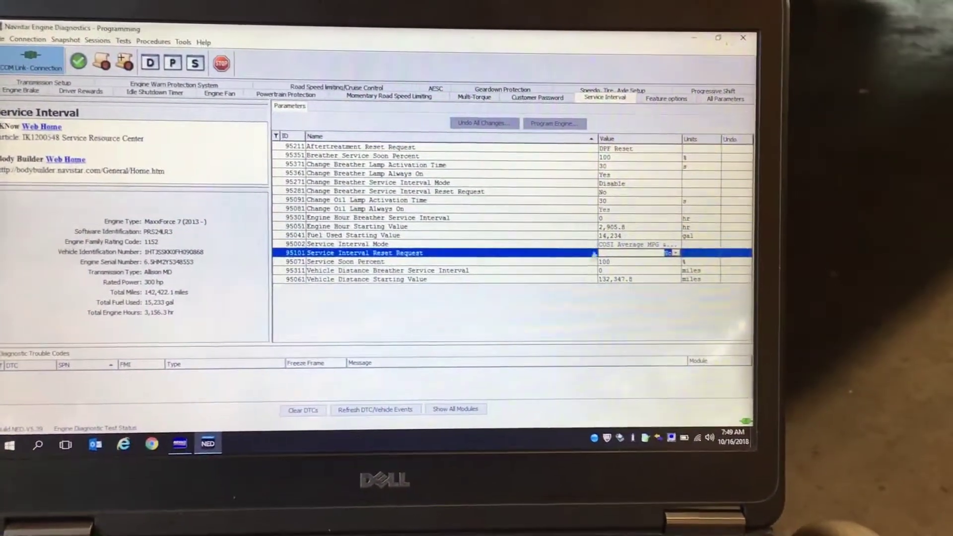